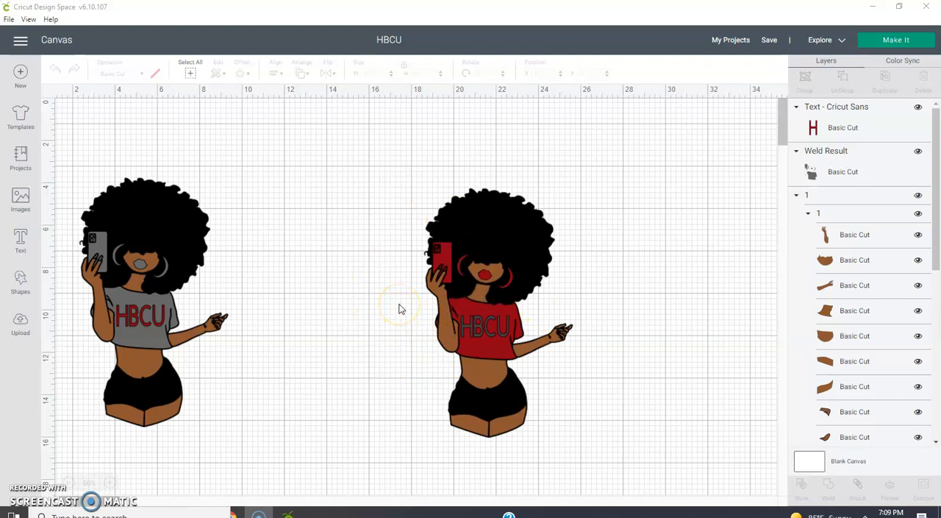
# - Delete the entire figure wearing the red HBCU shirt, including its text and all its layers
pyautogui.click(471, 294)
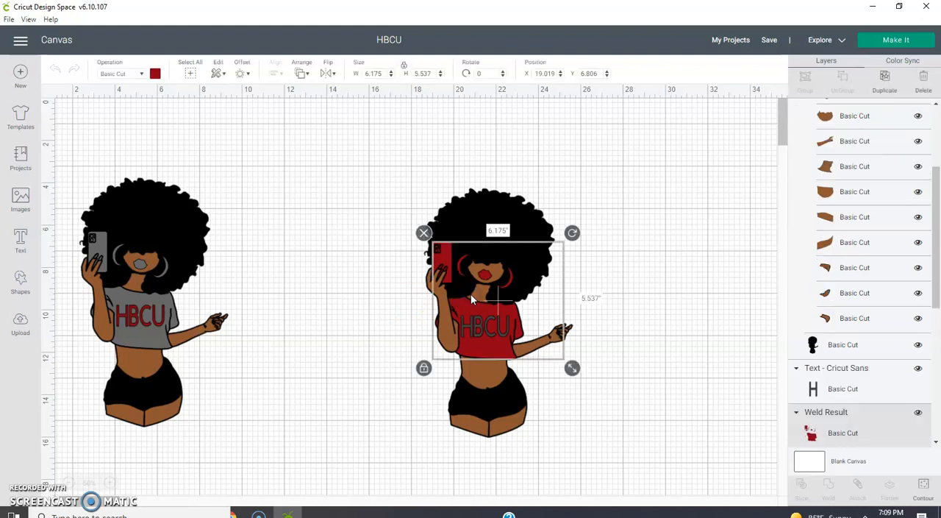
pyautogui.click(492, 141)
pyautogui.moveTo(492, 139); pyautogui.dragTo(575, 464)
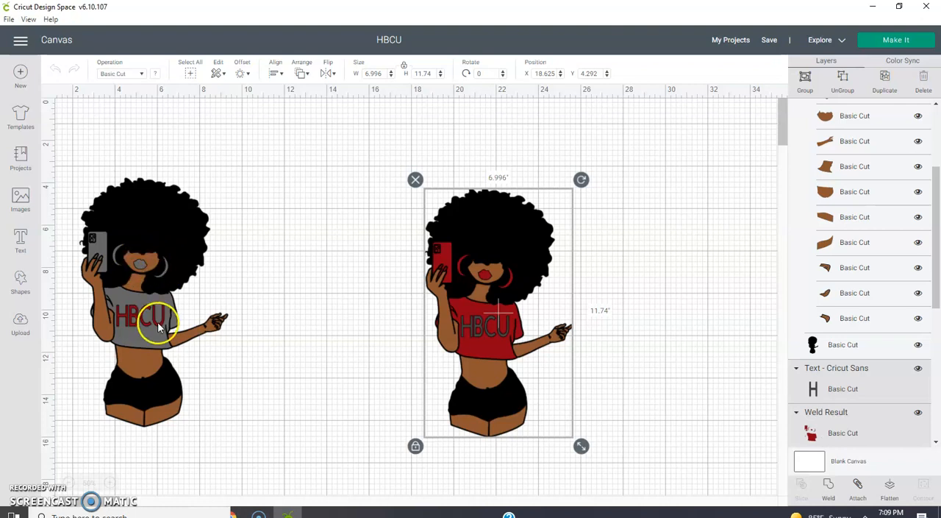
pyautogui.click(415, 181)
# - Move the remaining grey-shirt figure toward the middle of the canvas and place its red HBCU text back on the shirt
pyautogui.click(286, 235)
pyautogui.moveTo(166, 173); pyautogui.dragTo(261, 395)
pyautogui.moveTo(169, 319); pyautogui.dragTo(365, 324)
pyautogui.click(185, 300)
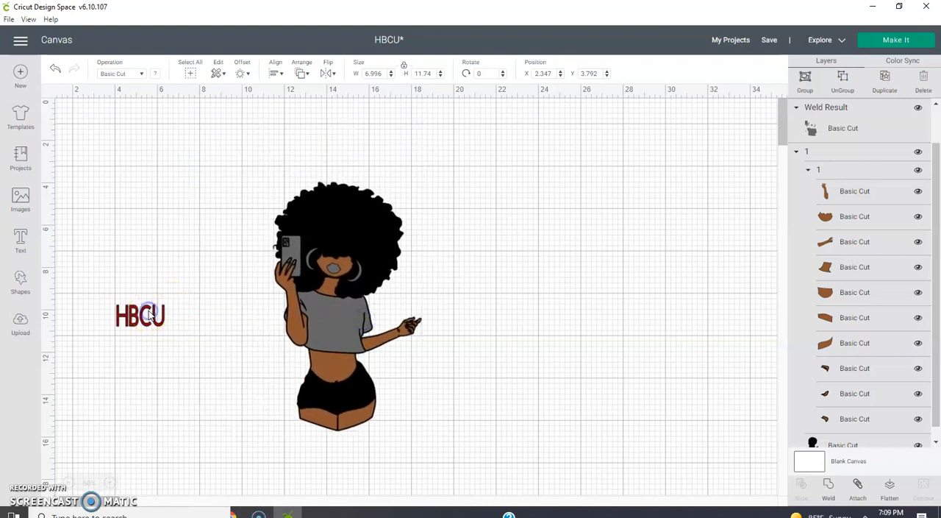
pyautogui.click(149, 314)
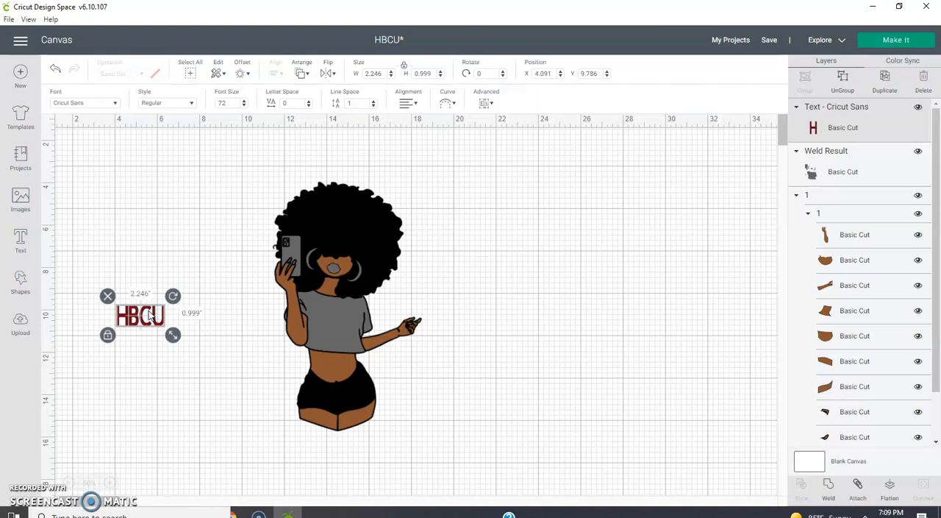
pyautogui.moveTo(152, 314); pyautogui.dragTo(342, 318)
pyautogui.click(539, 299)
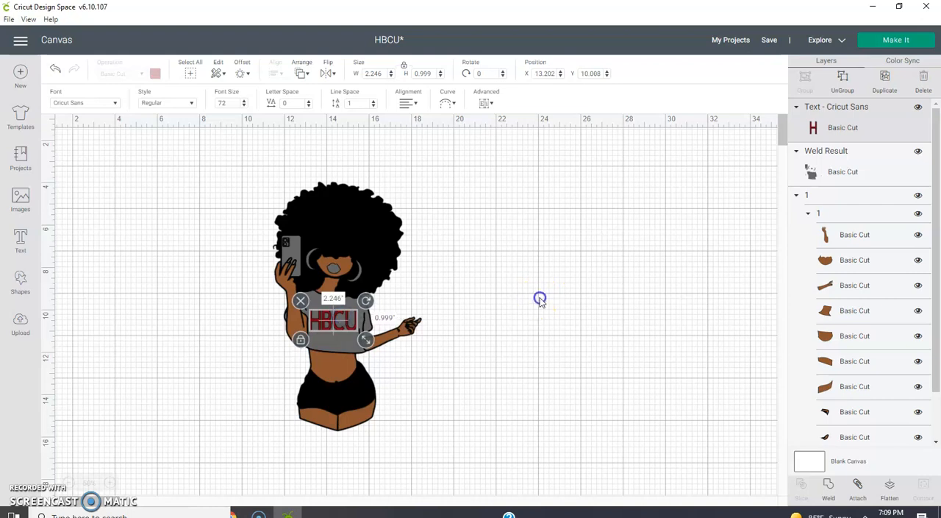
# - Recolour the figure's nested skin layer group to the custom brown #8f684e
pyautogui.click(848, 212)
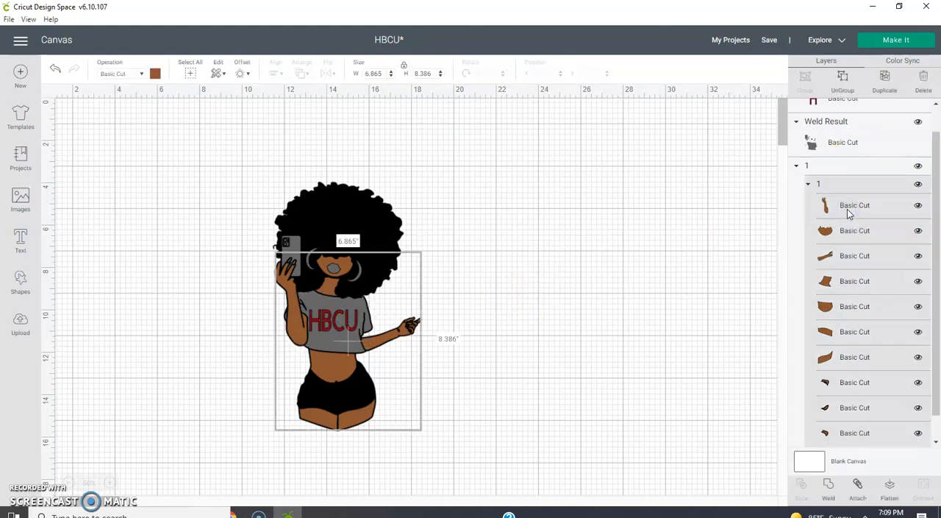
pyautogui.click(653, 264)
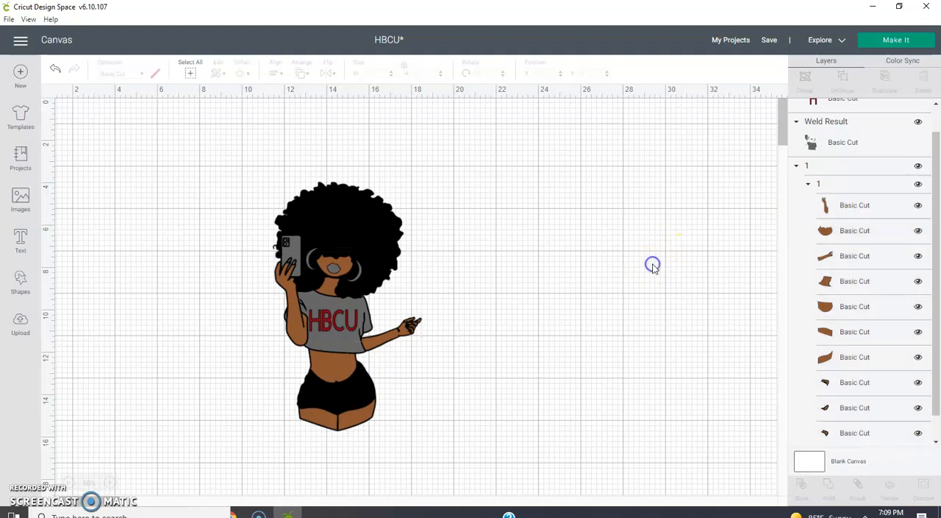
pyautogui.click(806, 166)
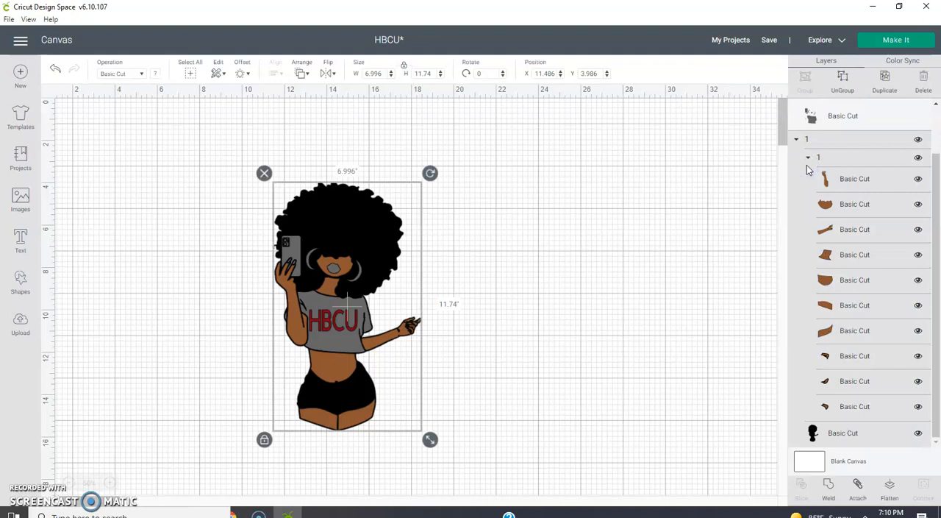
pyautogui.click(694, 209)
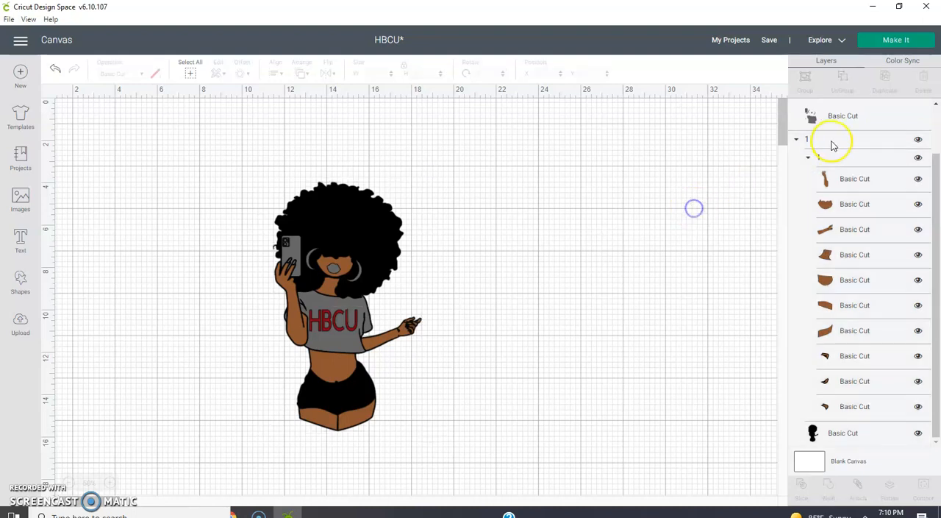
pyautogui.click(826, 157)
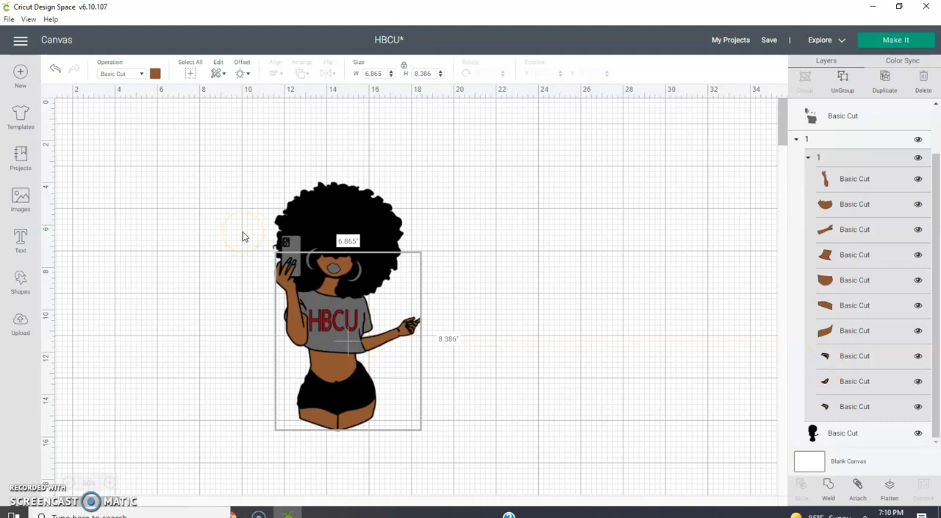
pyautogui.click(155, 73)
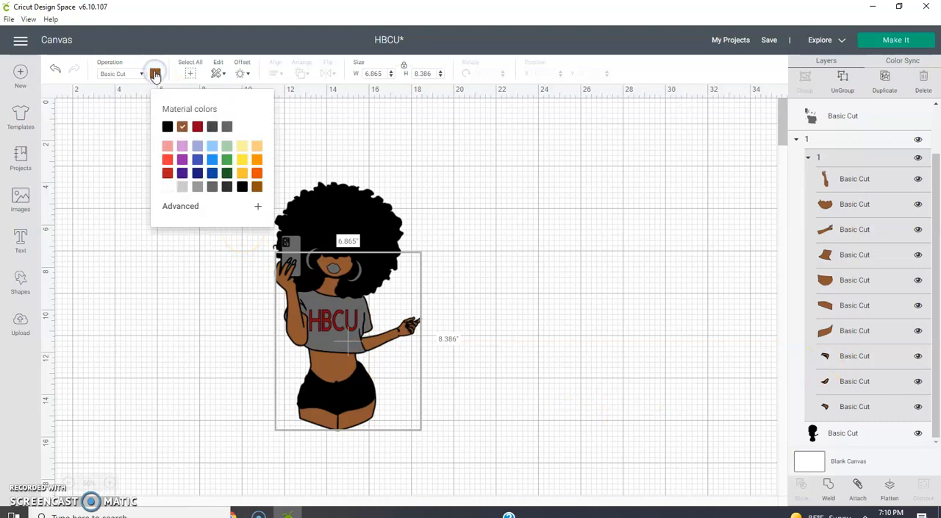
pyautogui.click(192, 209)
pyautogui.moveTo(229, 249); pyautogui.dragTo(215, 252)
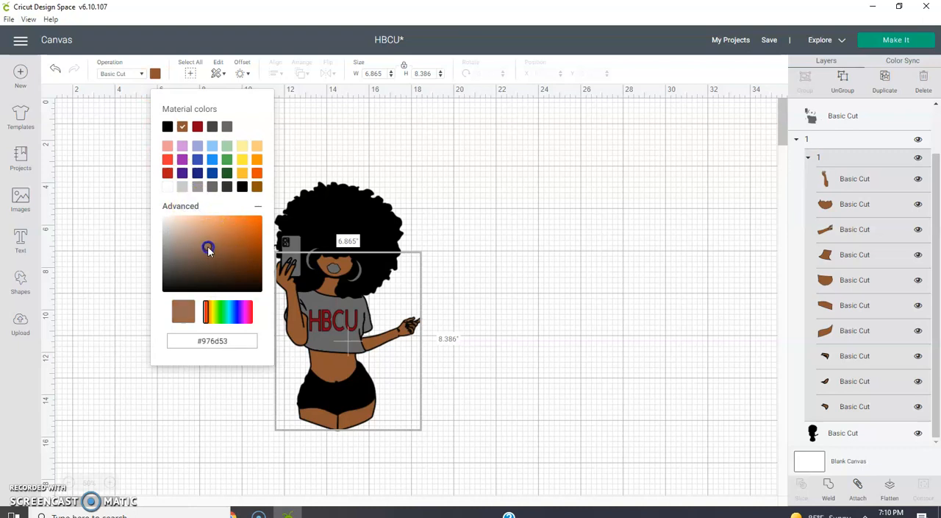
pyautogui.click(493, 223)
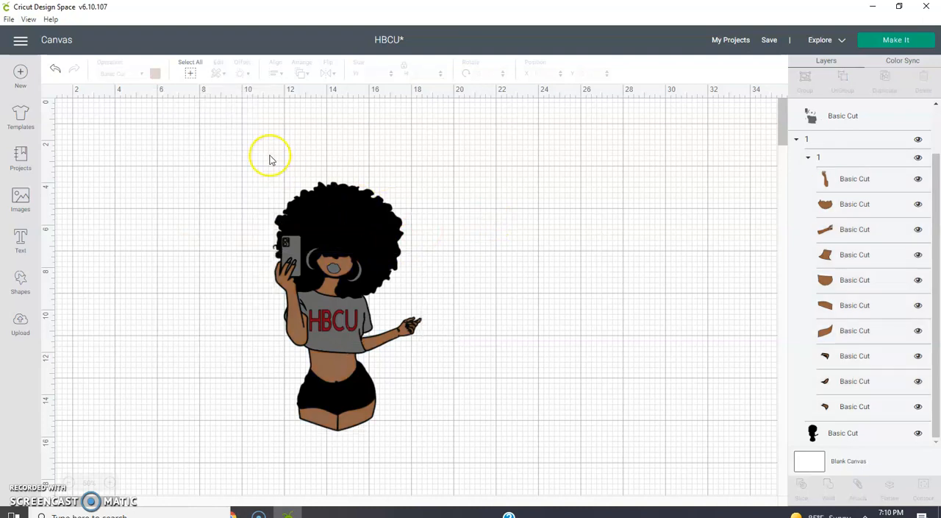
# - Duplicate the complete figure with its shirt and HBCU text, and place the copy to the right of the original
pyautogui.moveTo(269, 155); pyautogui.dragTo(414, 481)
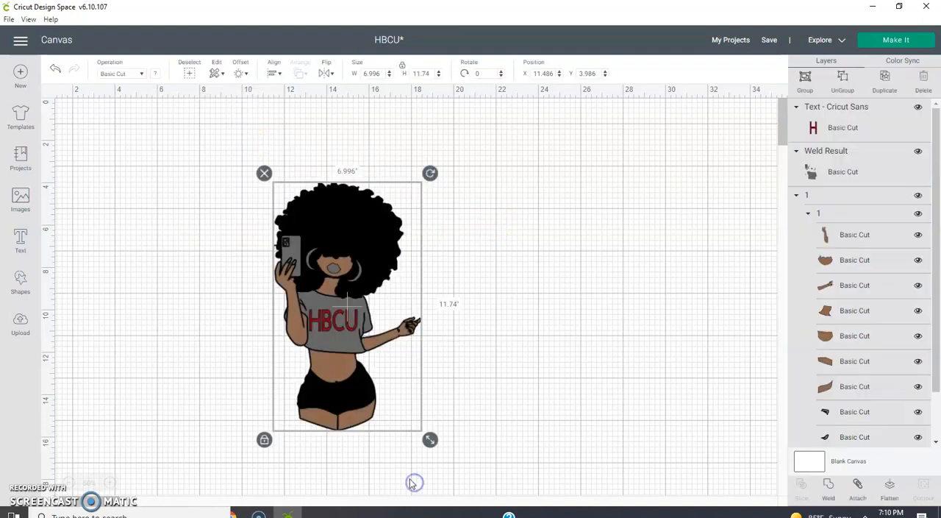
pyautogui.rightClick(368, 402)
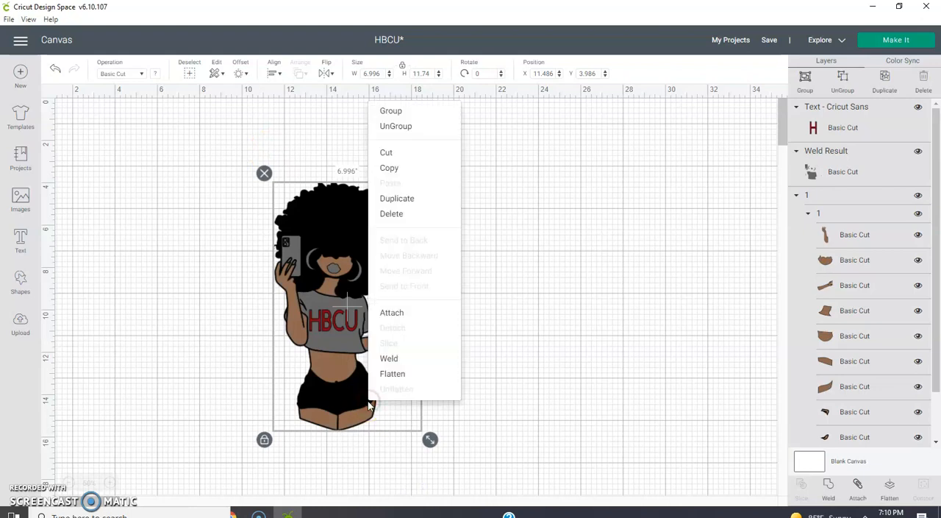
pyautogui.click(426, 209)
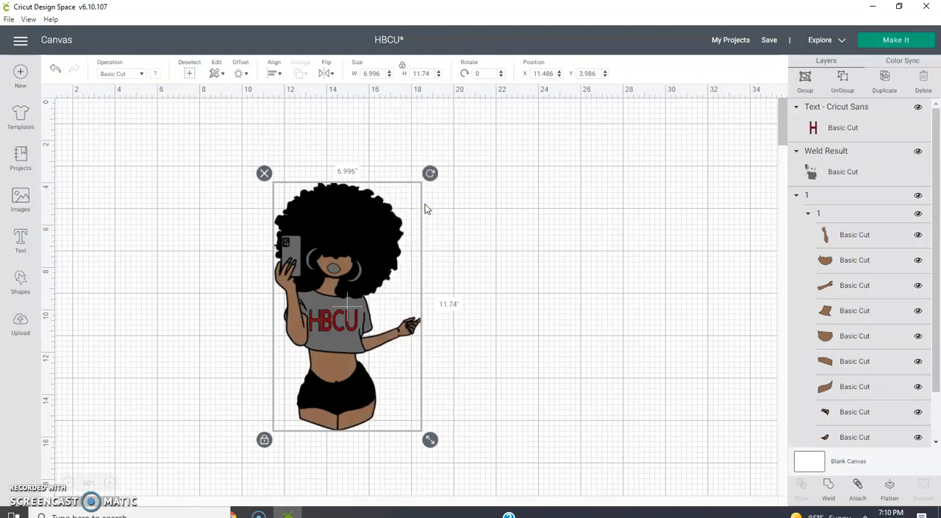
pyautogui.moveTo(357, 257); pyautogui.dragTo(557, 244)
pyautogui.click(704, 248)
# - Recolour the copied figure's skin layer group to the custom dark brown #5e3c0e
pyautogui.click(532, 294)
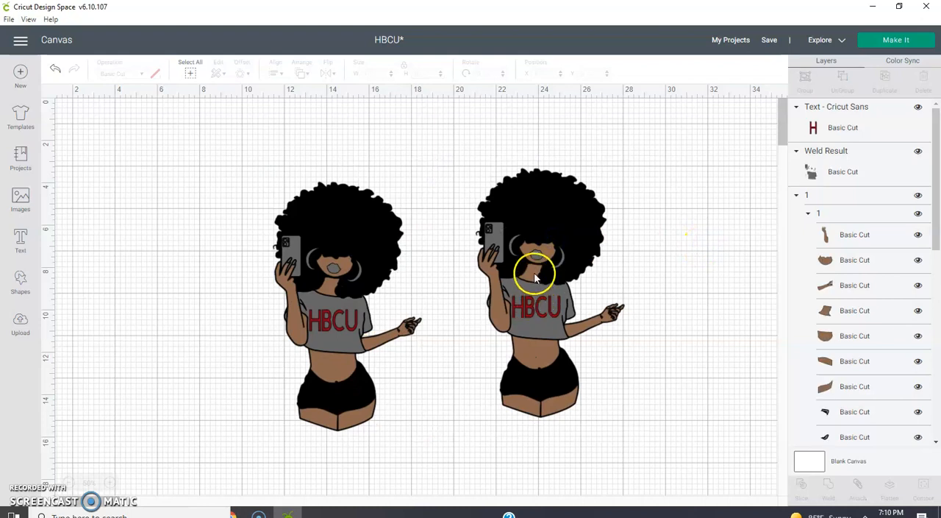
pyautogui.click(535, 276)
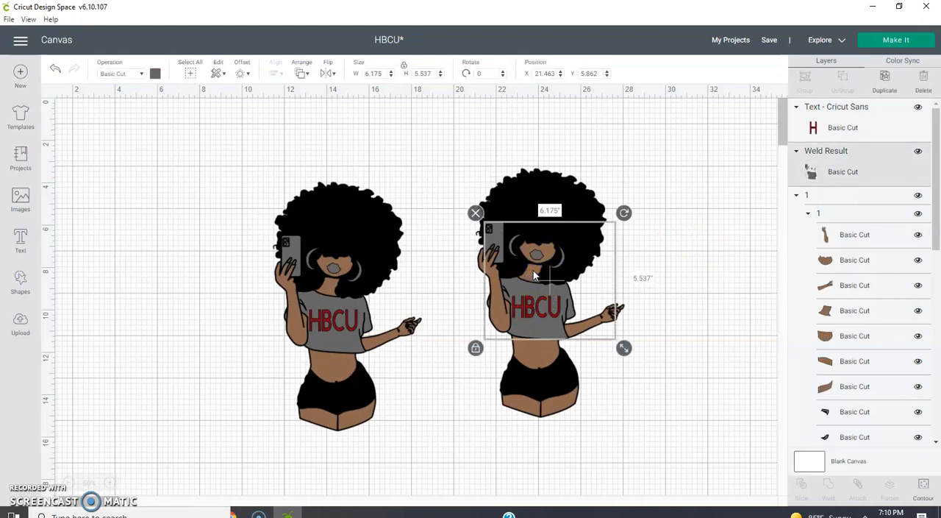
pyautogui.click(825, 213)
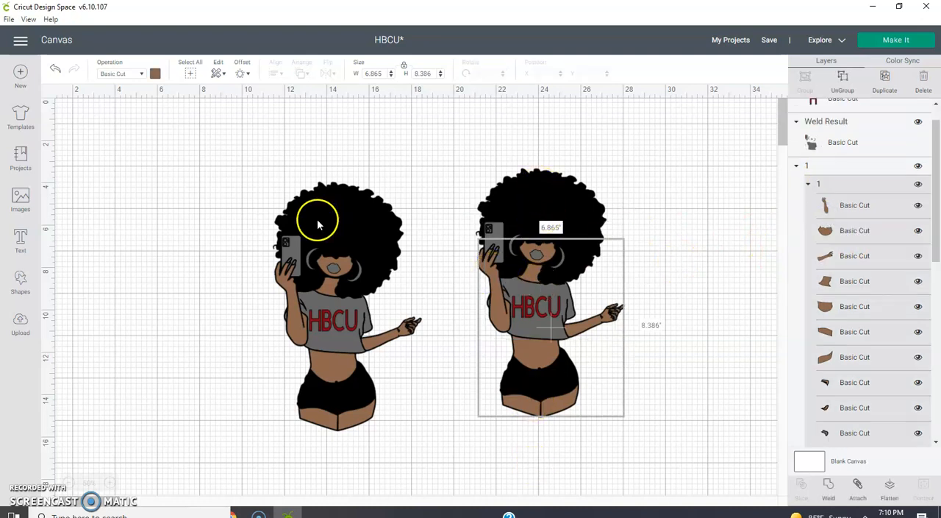
pyautogui.click(155, 73)
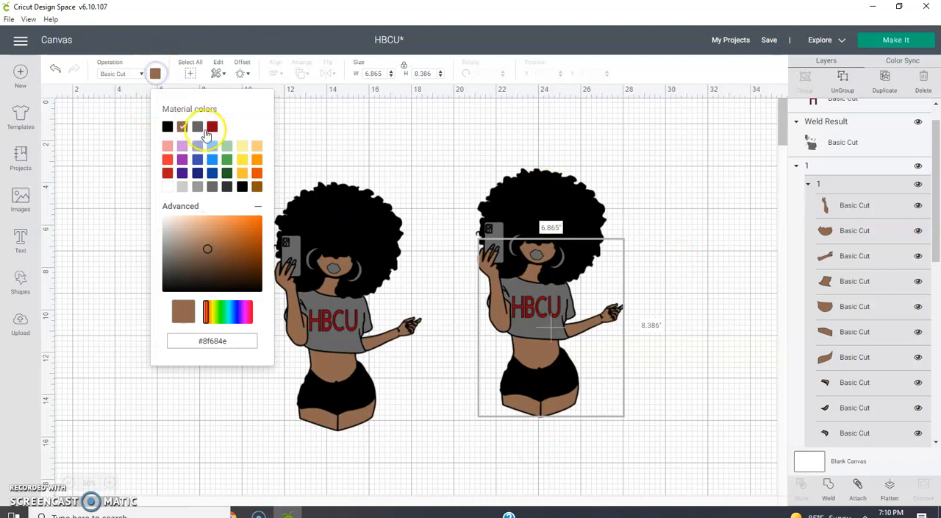
pyautogui.click(257, 188)
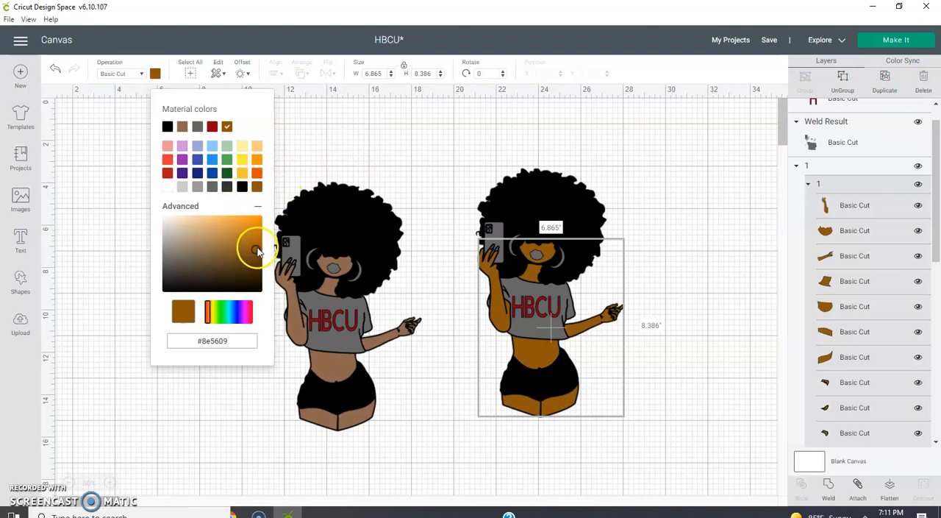
pyautogui.moveTo(254, 250); pyautogui.dragTo(248, 265)
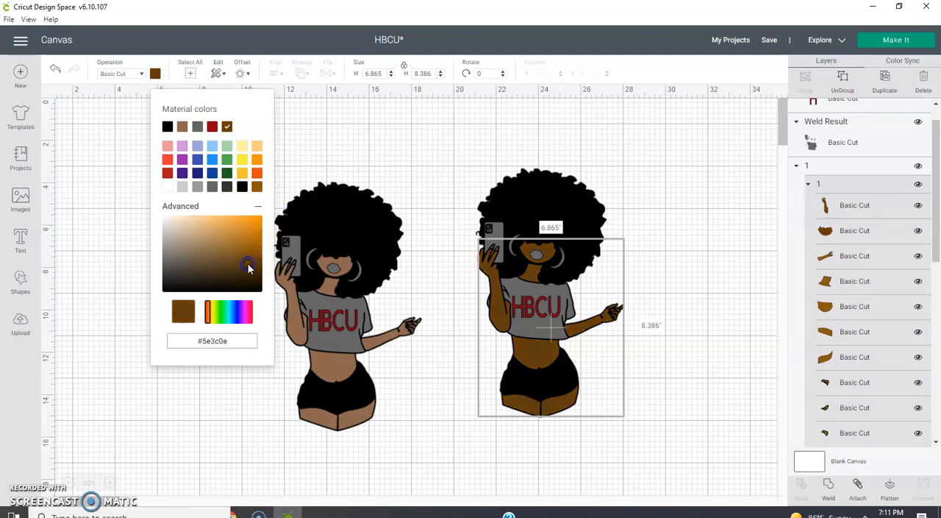
pyautogui.click(420, 147)
pyautogui.click(485, 234)
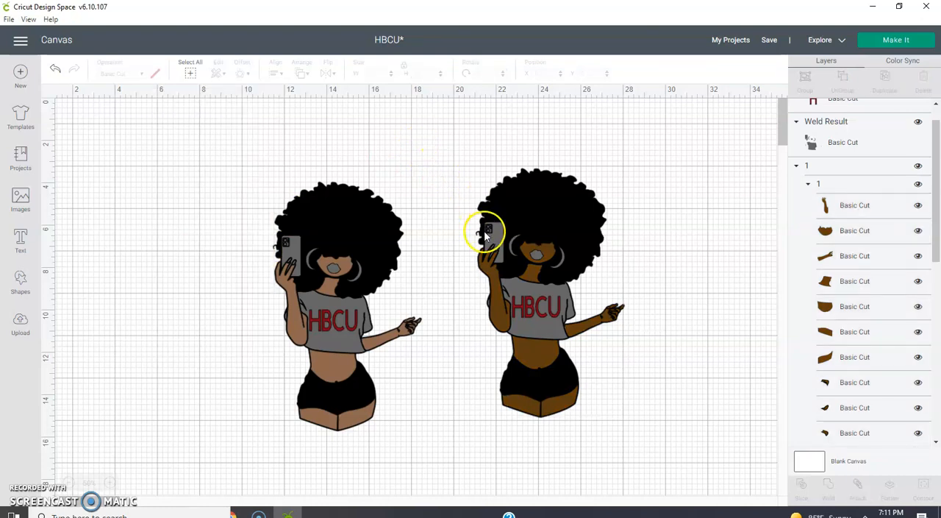
pyautogui.rightClick(486, 234)
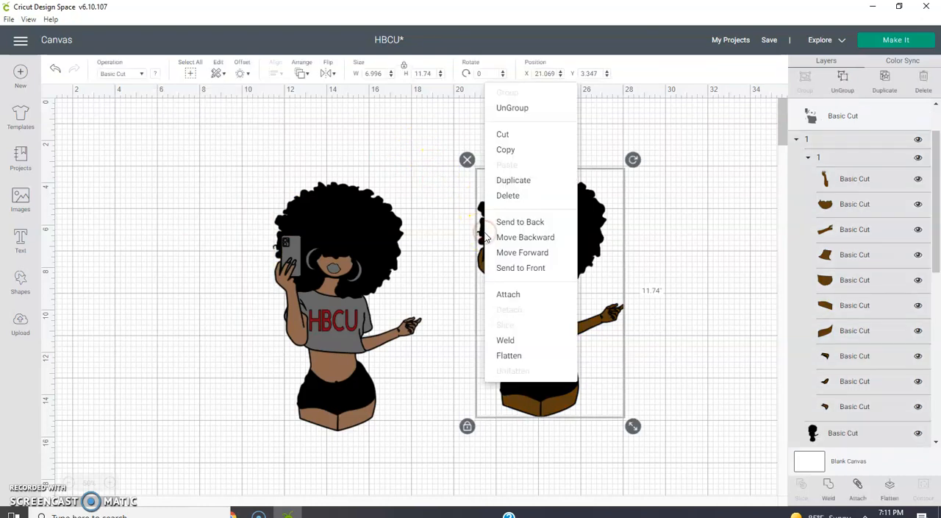
pyautogui.click(522, 181)
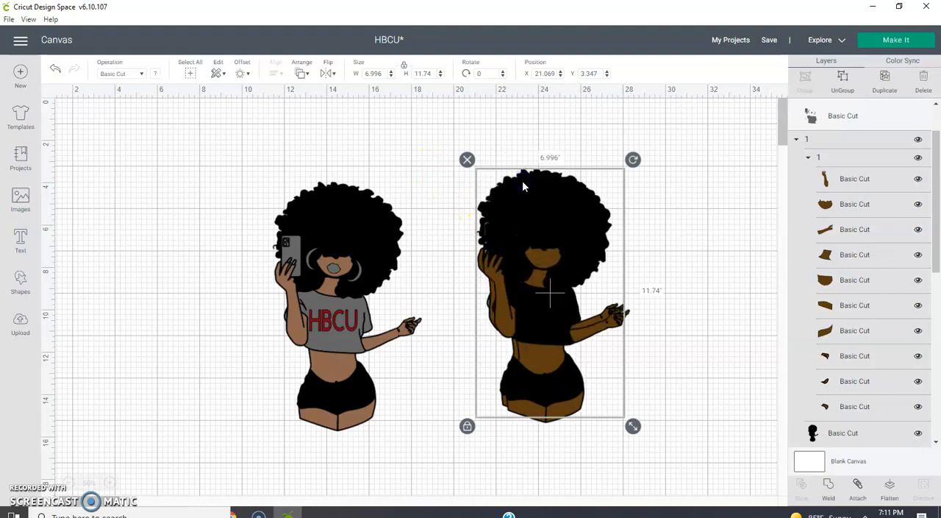
pyautogui.click(542, 224)
pyautogui.moveTo(542, 223); pyautogui.dragTo(168, 205)
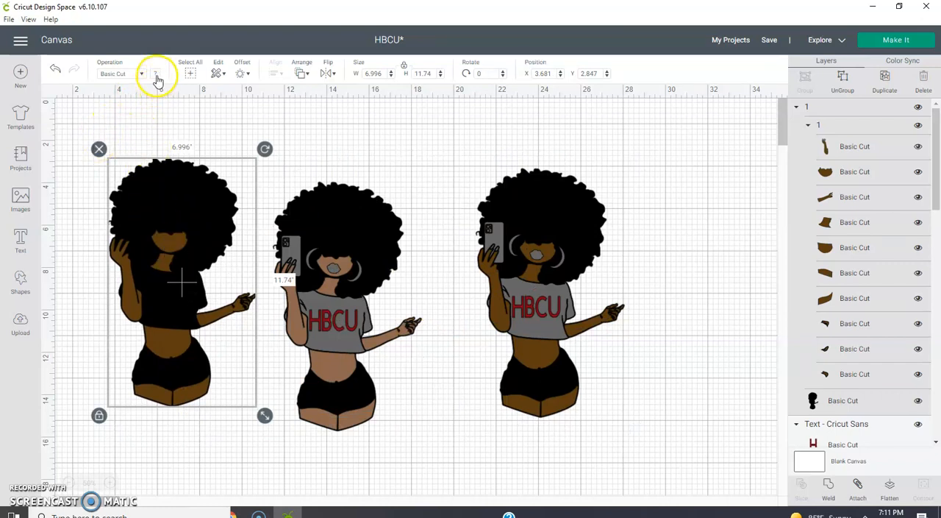
pyautogui.click(99, 150)
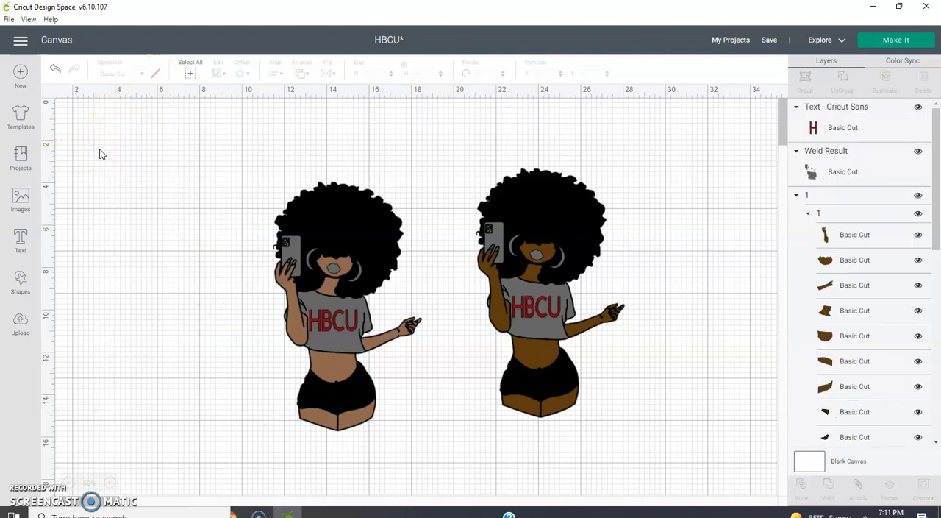
pyautogui.click(500, 278)
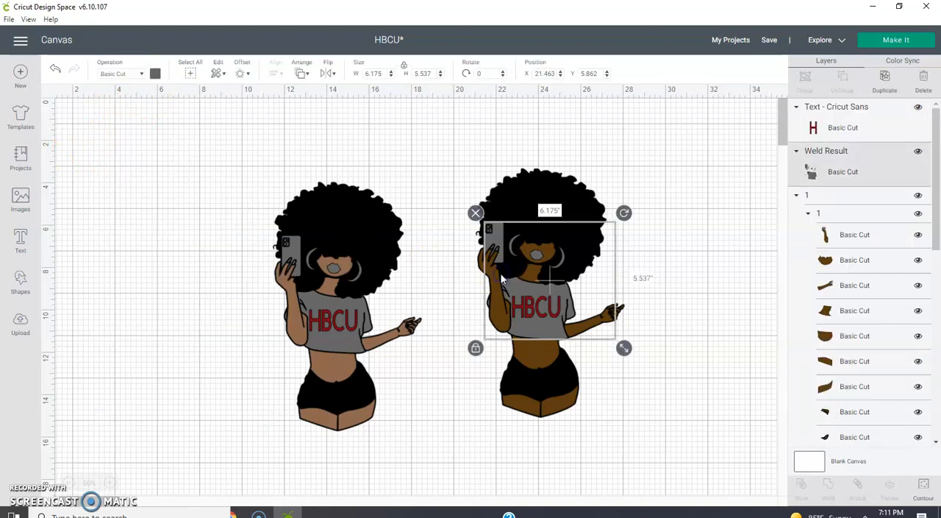
# - Duplicate the complete #8f684e-skinned figure with its shirt and text, and place the copy to the left of the original
pyautogui.moveTo(302, 113); pyautogui.dragTo(375, 488)
pyautogui.rightClick(347, 403)
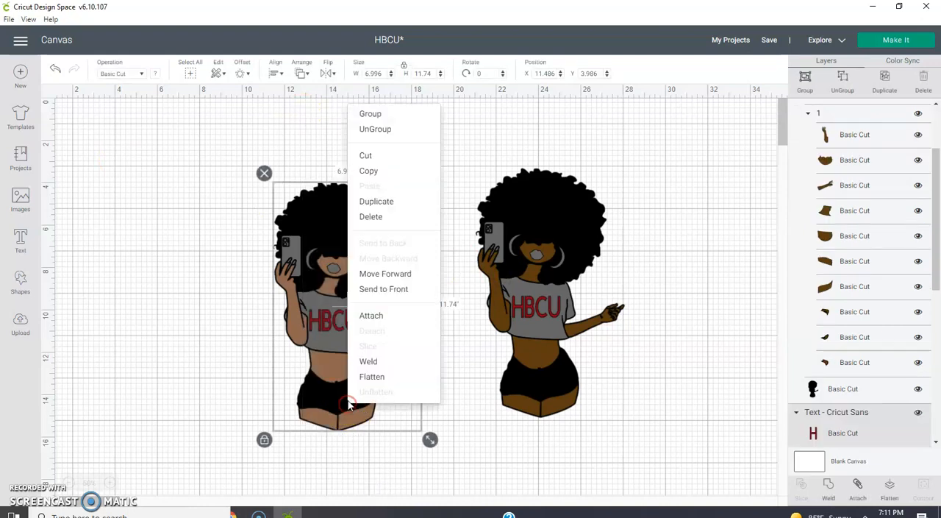
pyautogui.click(405, 204)
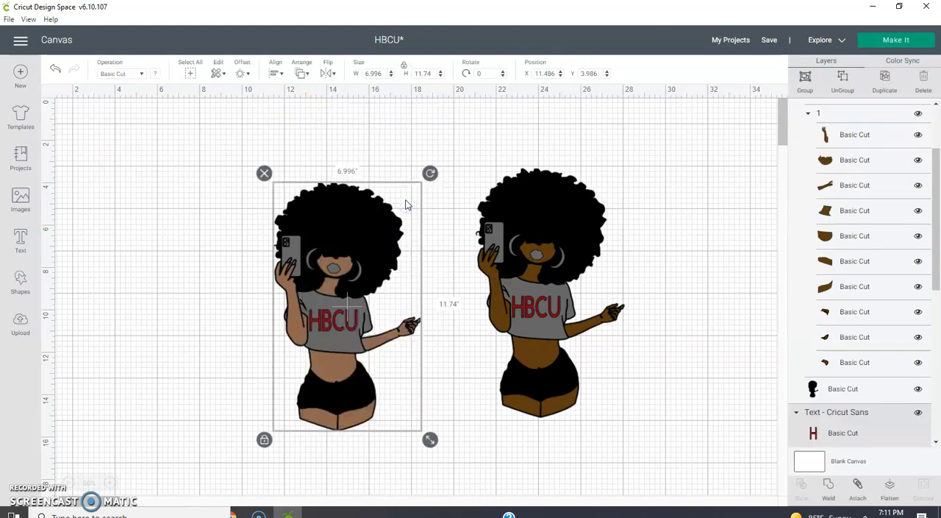
pyautogui.moveTo(358, 313); pyautogui.dragTo(170, 278)
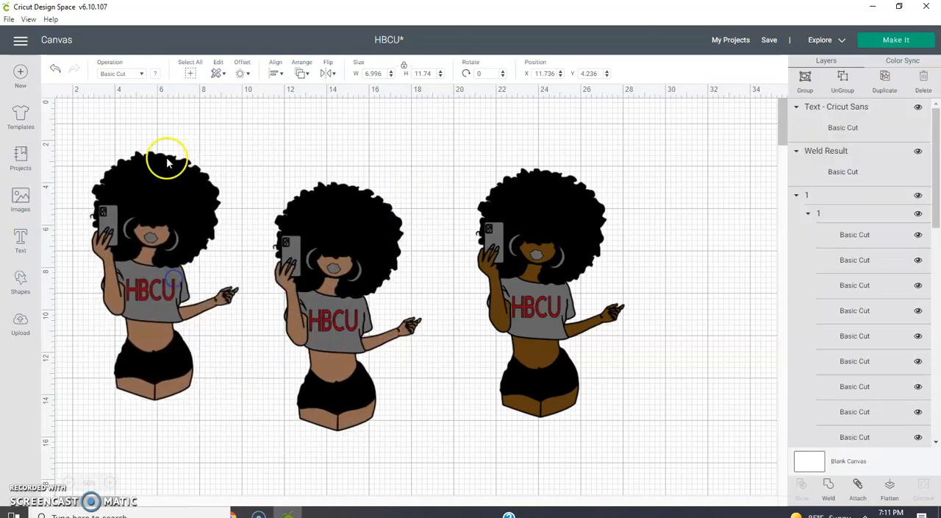
pyautogui.click(298, 156)
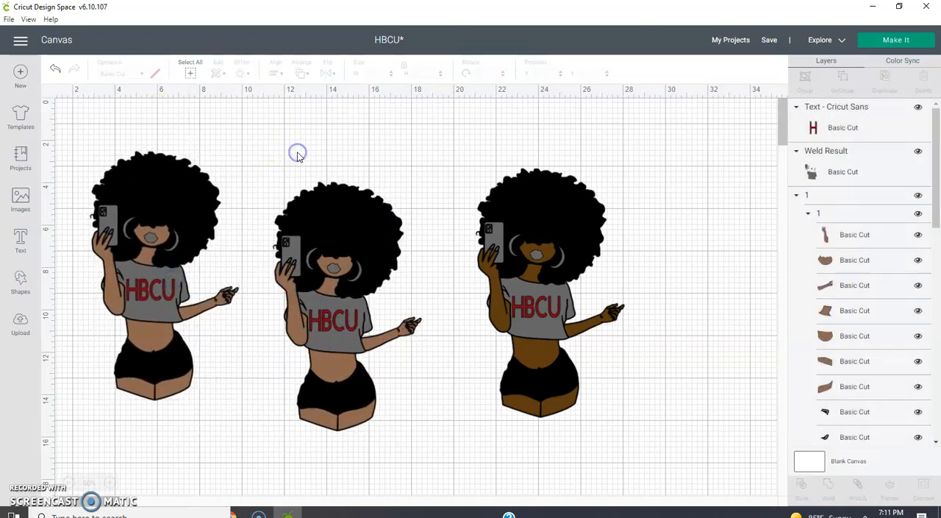
# - Recolour the skin layer group of the leftmost figure to the custom light peach #ebbb9b
pyautogui.click(158, 339)
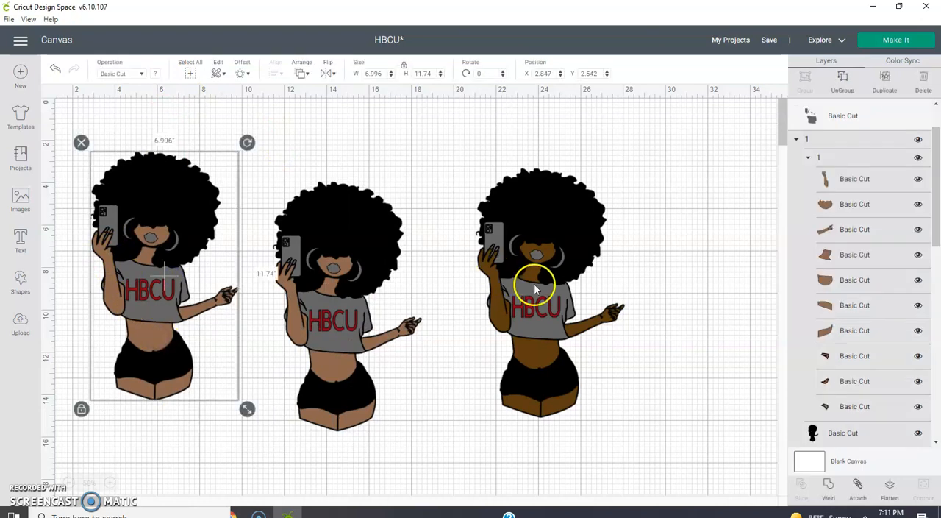
pyautogui.click(755, 174)
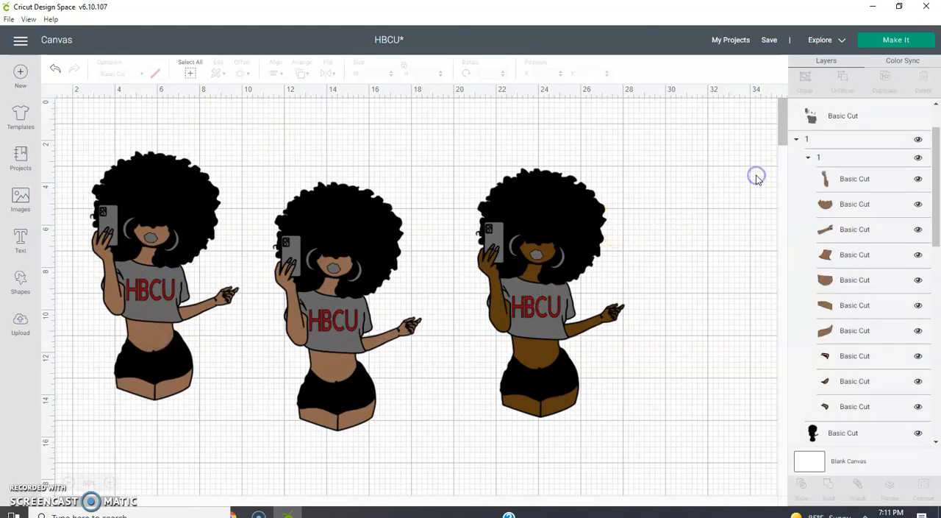
pyautogui.click(812, 158)
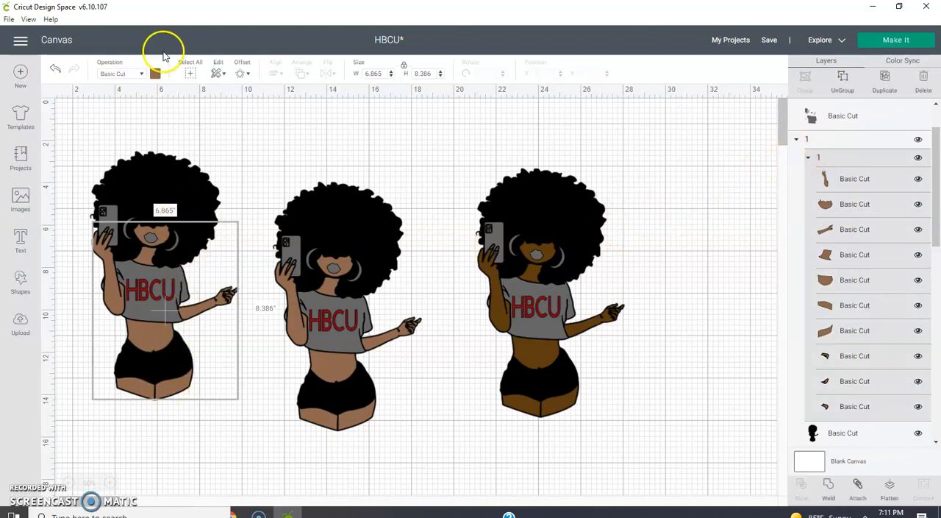
pyautogui.click(155, 75)
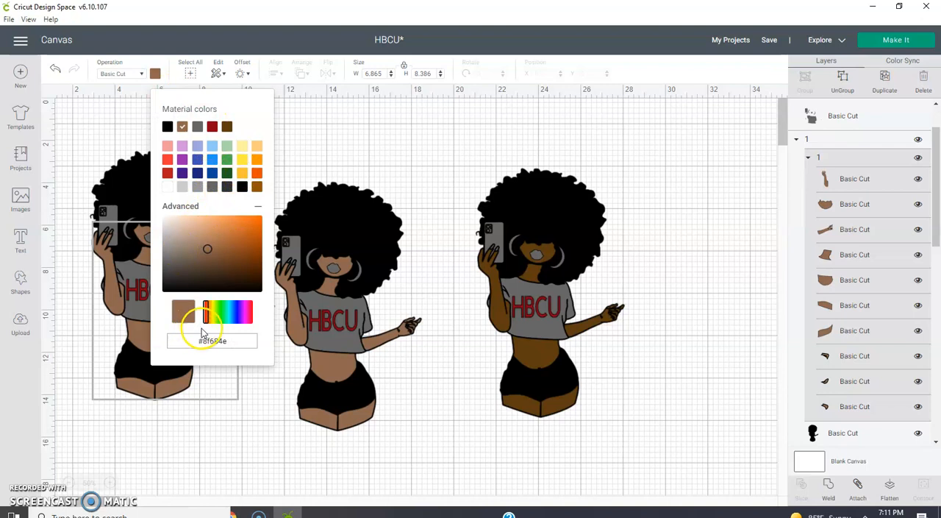
pyautogui.moveTo(204, 250); pyautogui.dragTo(197, 222)
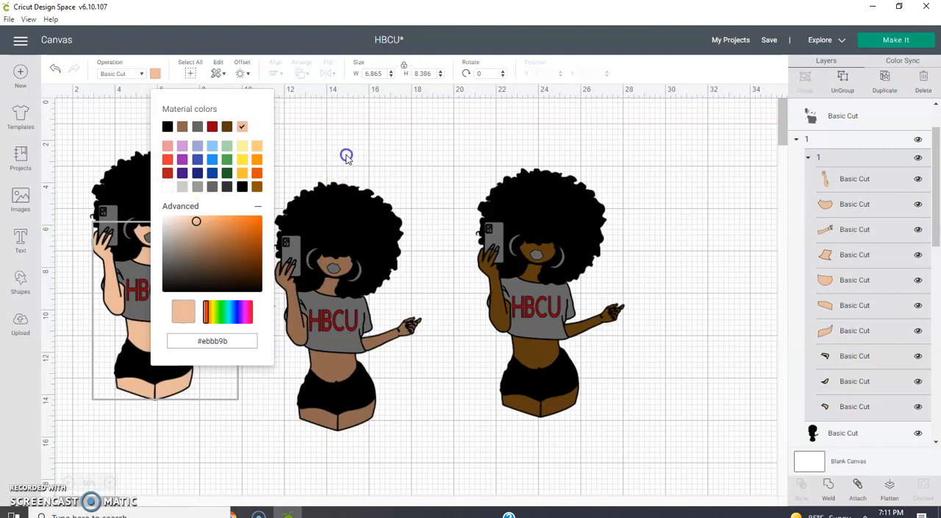
pyautogui.click(347, 156)
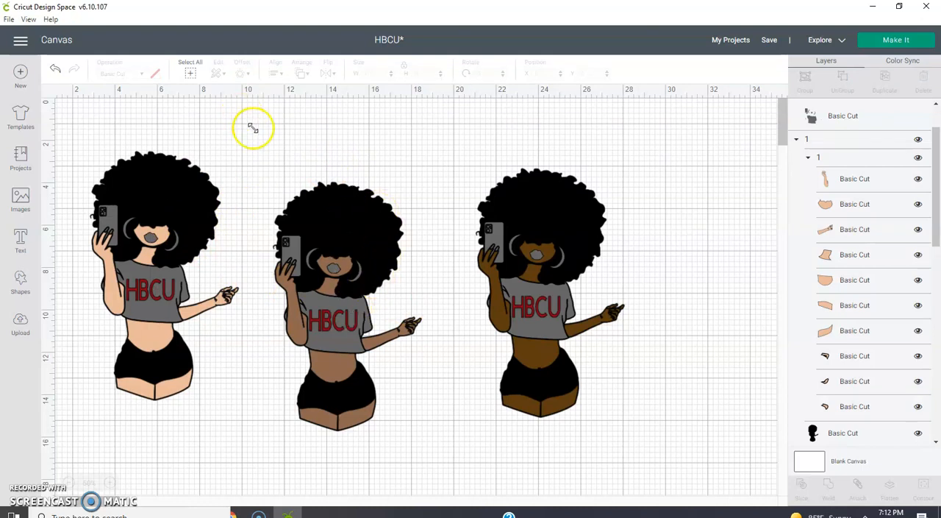
# - Duplicate the complete #8f684e-skinned figure with its shirt and HBCU text, and place the copy at the far right of the other figures
pyautogui.moveTo(281, 153); pyautogui.dragTo(356, 439)
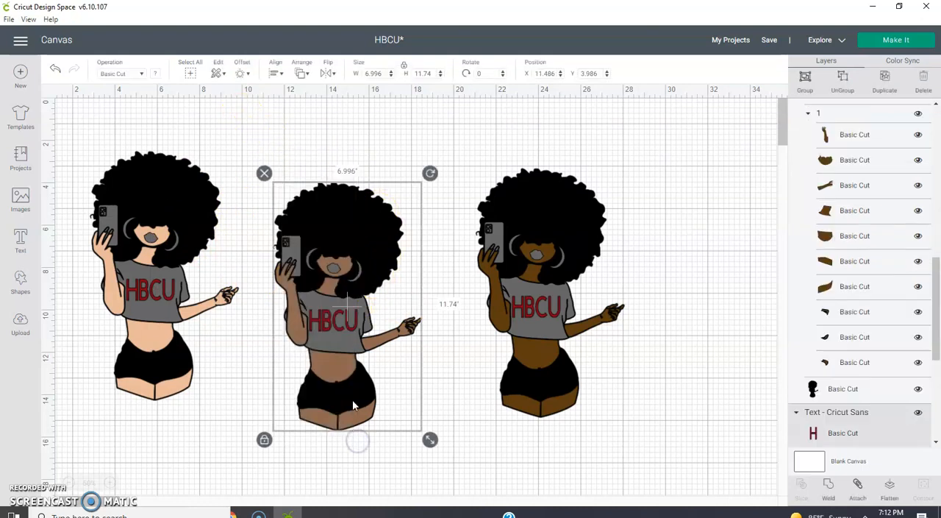
pyautogui.rightClick(353, 399)
pyautogui.click(389, 197)
pyautogui.click(355, 318)
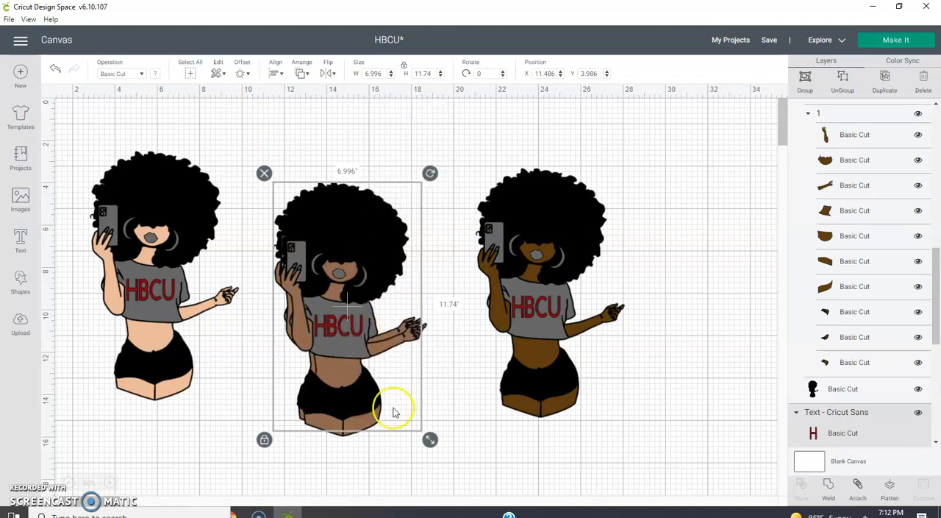
pyautogui.moveTo(345, 282); pyautogui.dragTo(656, 217)
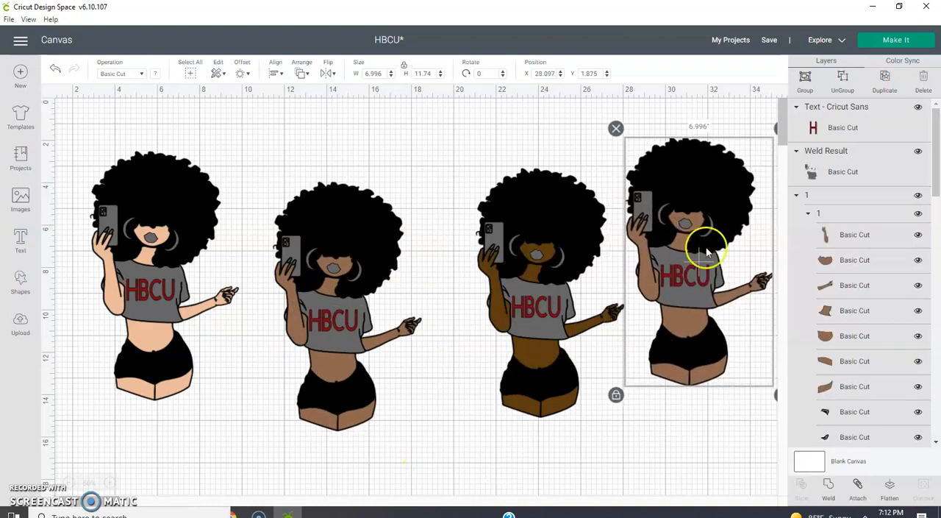
# - Recolour the skin layer group of the new rightmost figure to the custom very dark brown #251002
pyautogui.click(828, 214)
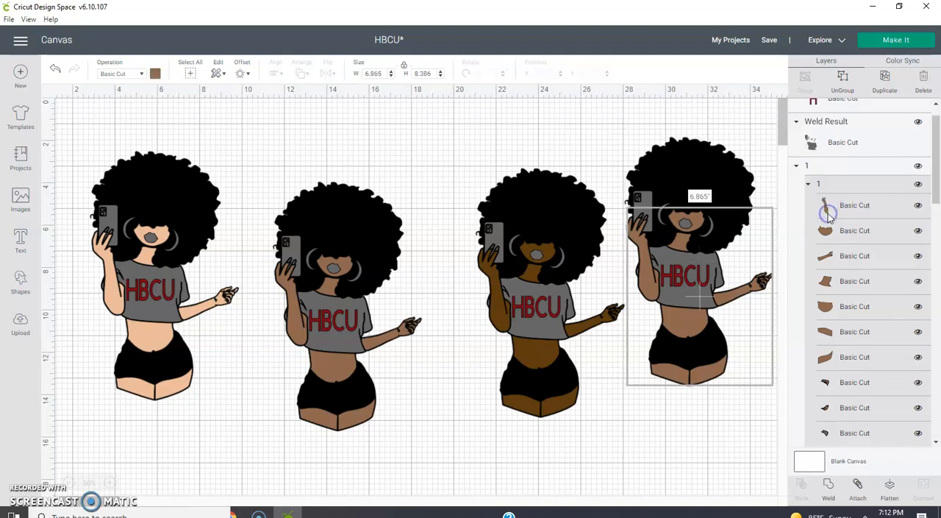
pyautogui.click(155, 74)
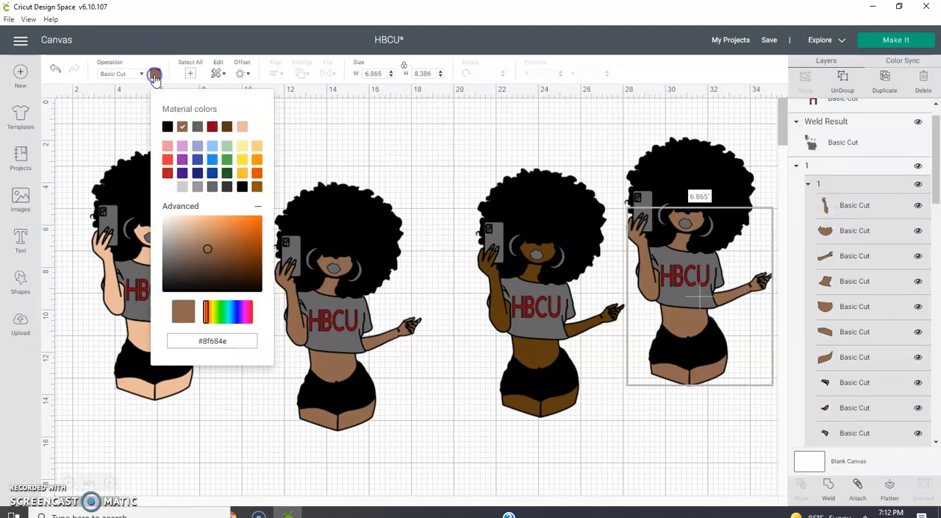
pyautogui.moveTo(209, 249); pyautogui.dragTo(256, 285)
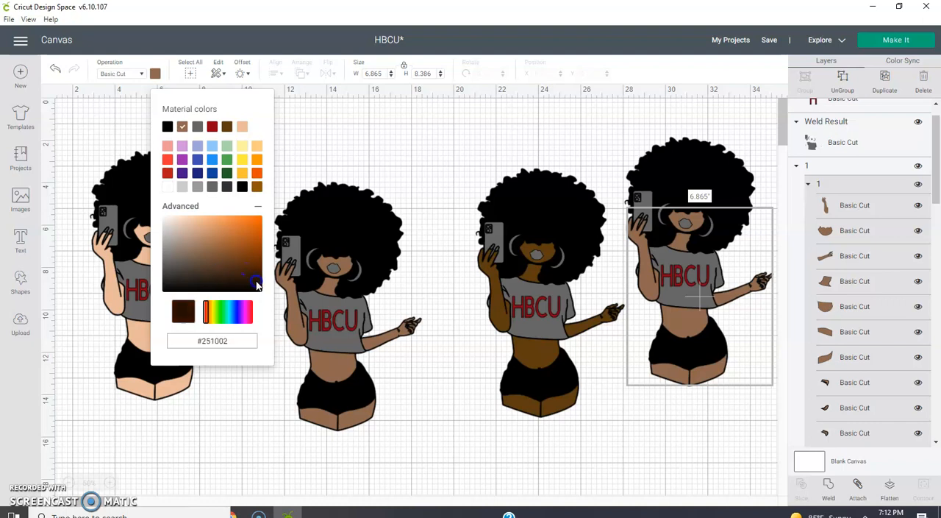
pyautogui.click(266, 422)
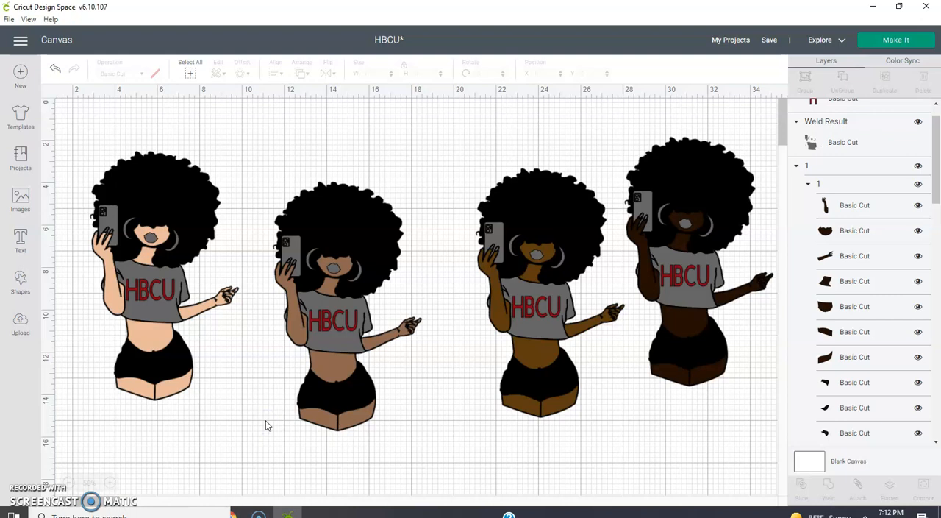
# - Move the three darker-skinned figures closer together, side by side in a row beside the light peach figure, ordered from lightest to darkest
pyautogui.moveTo(294, 139); pyautogui.dragTo(357, 488)
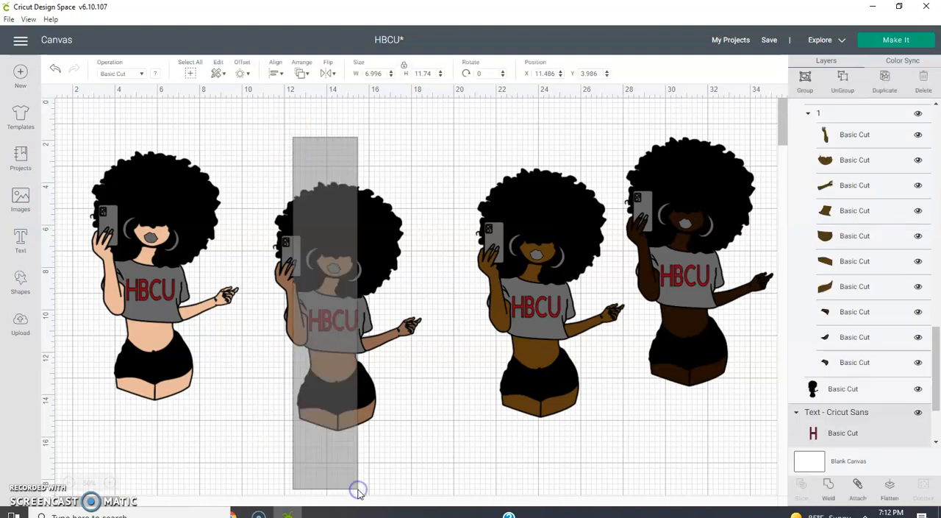
pyautogui.moveTo(372, 386); pyautogui.dragTo(328, 346)
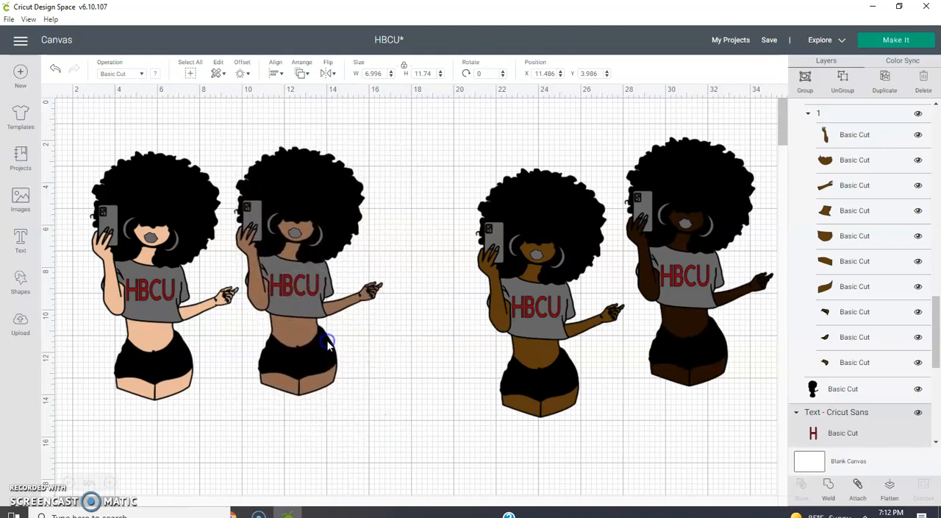
pyautogui.click(481, 450)
pyautogui.moveTo(574, 437); pyautogui.dragTo(489, 144)
pyautogui.moveTo(563, 288); pyautogui.dragTo(458, 255)
pyautogui.click(672, 431)
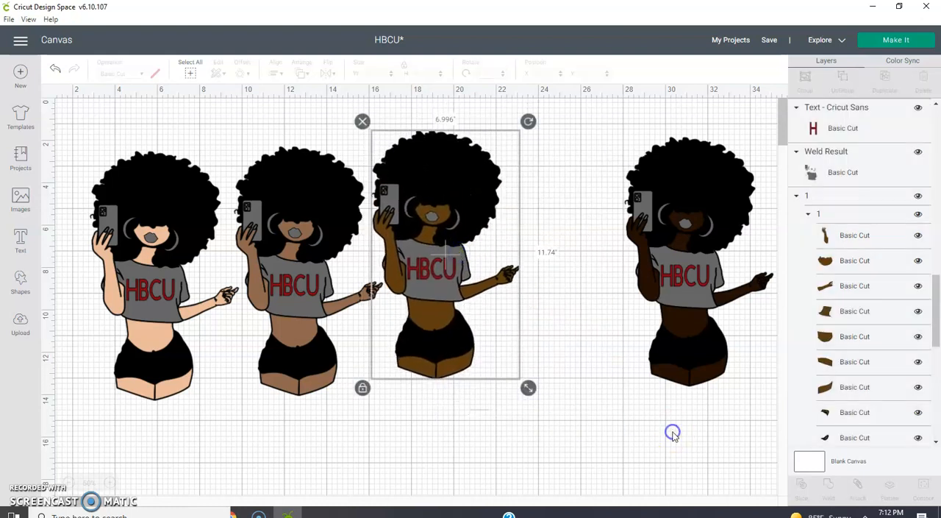
pyautogui.moveTo(713, 437); pyautogui.dragTo(639, 88)
pyautogui.moveTo(705, 244); pyautogui.dragTo(597, 261)
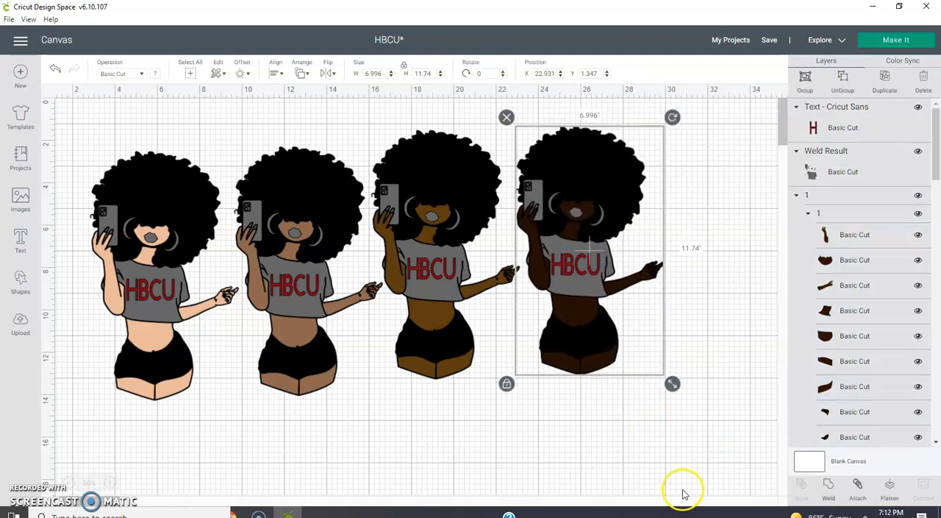
pyautogui.click(683, 492)
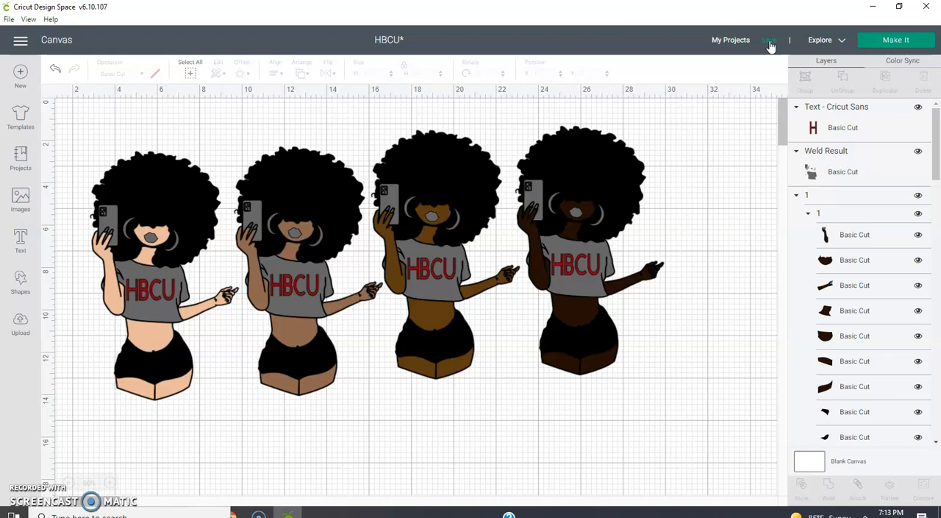
pyautogui.click(694, 310)
pyautogui.click(670, 425)
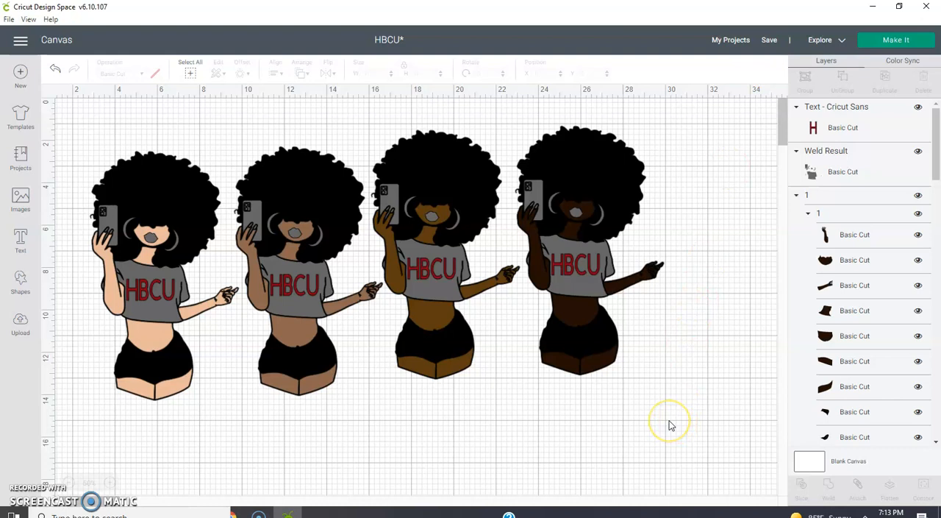